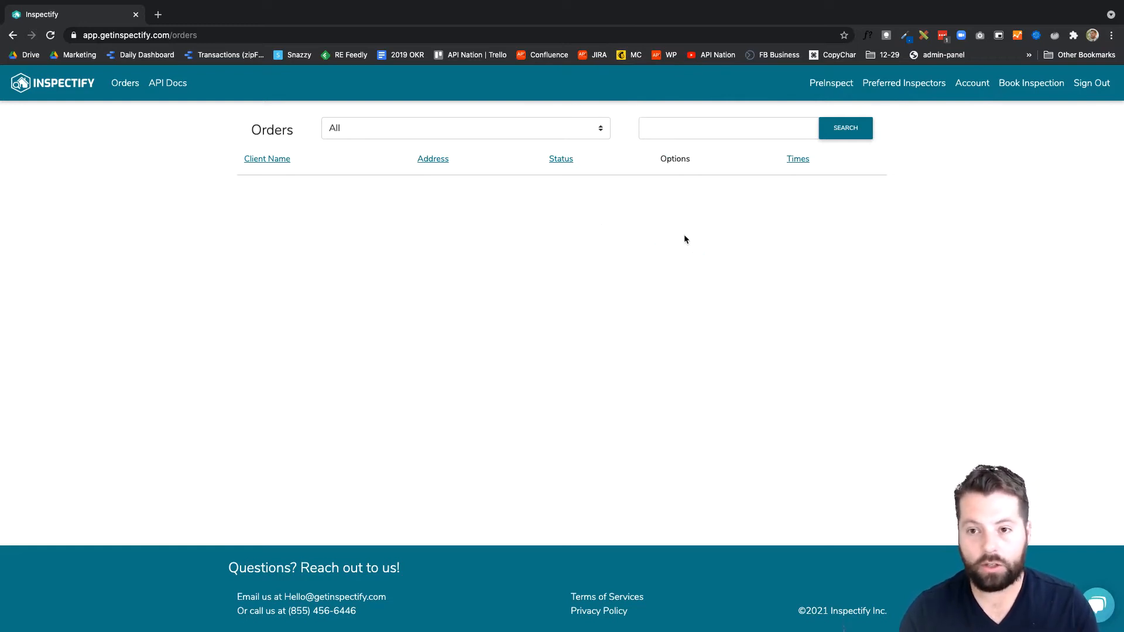
- View the Preferred Inspectors page, and open the Branded Order Page URL from the account settings in a new browser tab
click(906, 83)
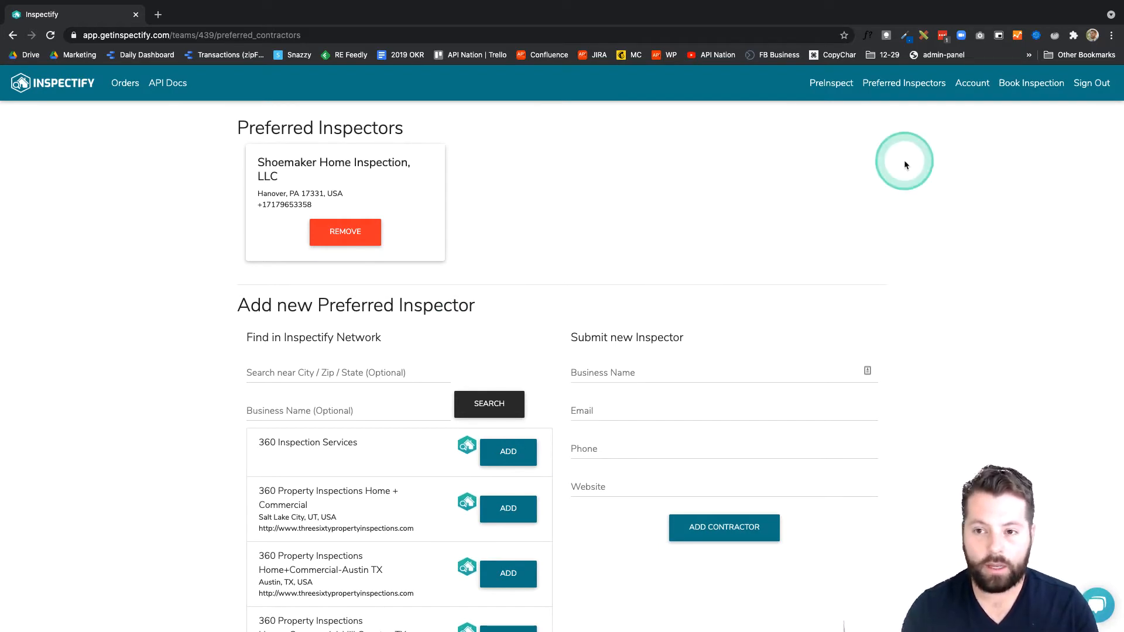
click(974, 87)
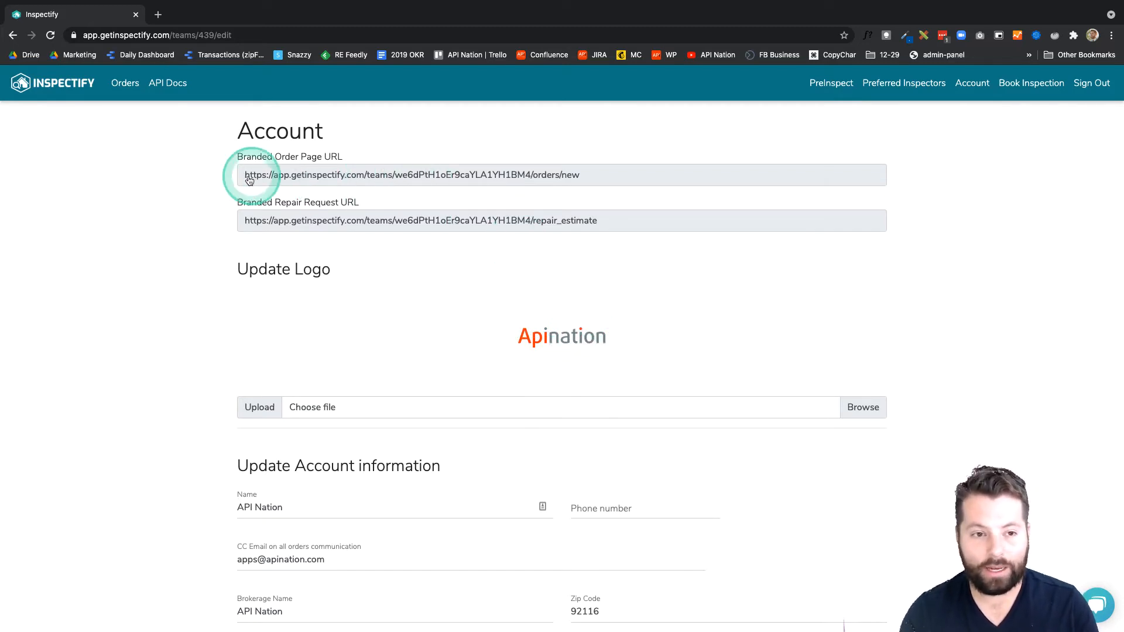
click(337, 179)
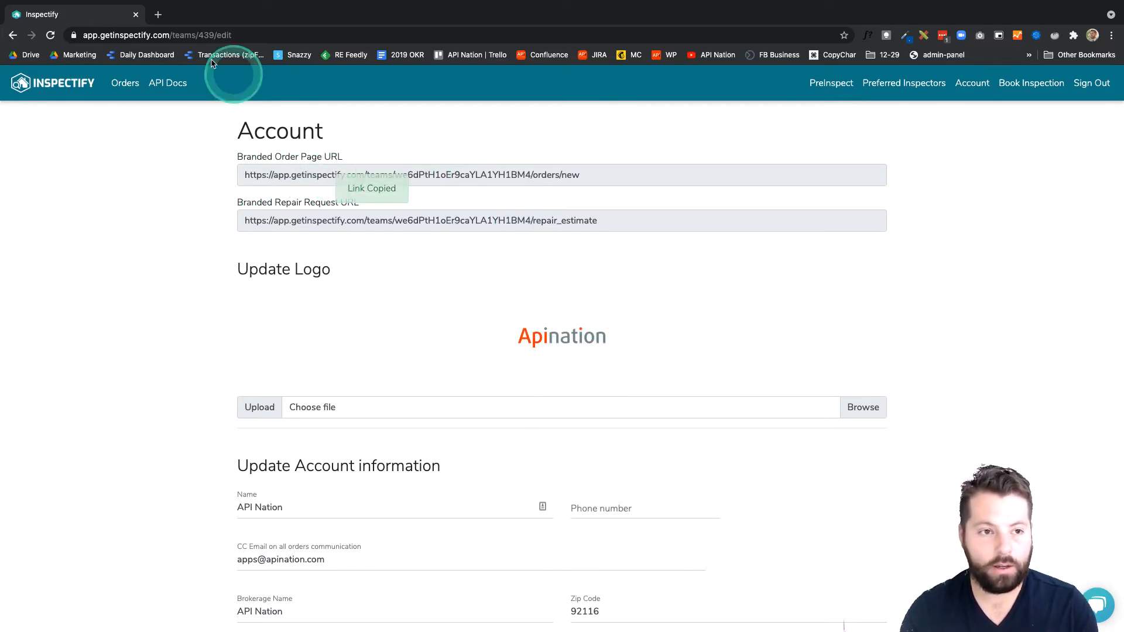
click(158, 14)
text(https://app.getinspectify.com/teams/we6dPtH1oEr9caYLA1YH1BM4/orders/new)
key(Return)
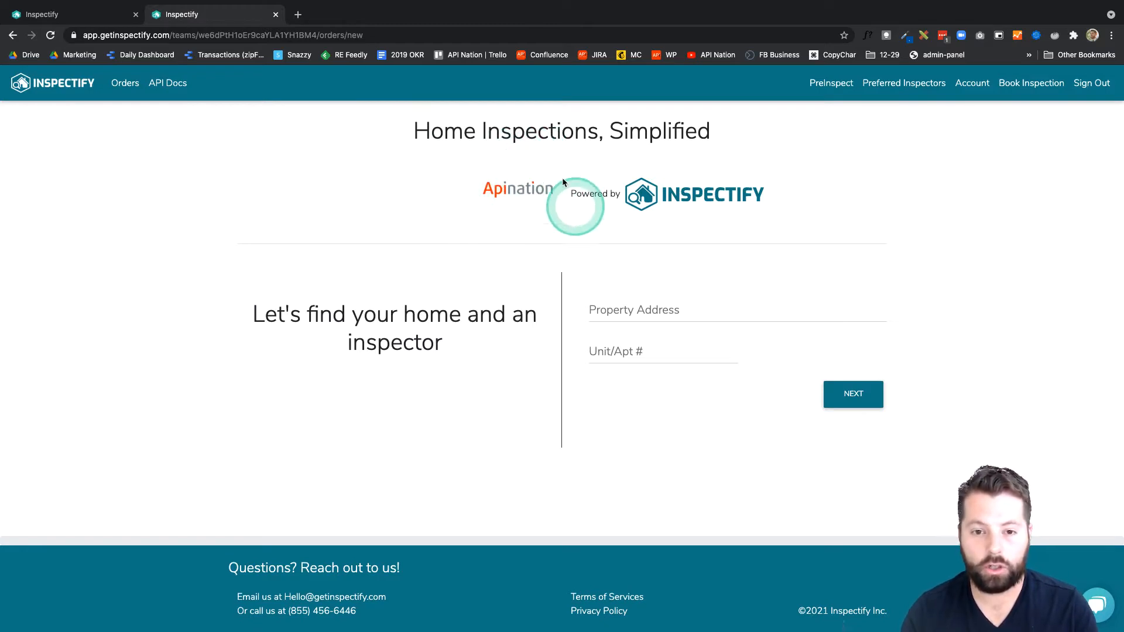
- Return to the account settings and connect Inspectify to API Nation
click(58, 14)
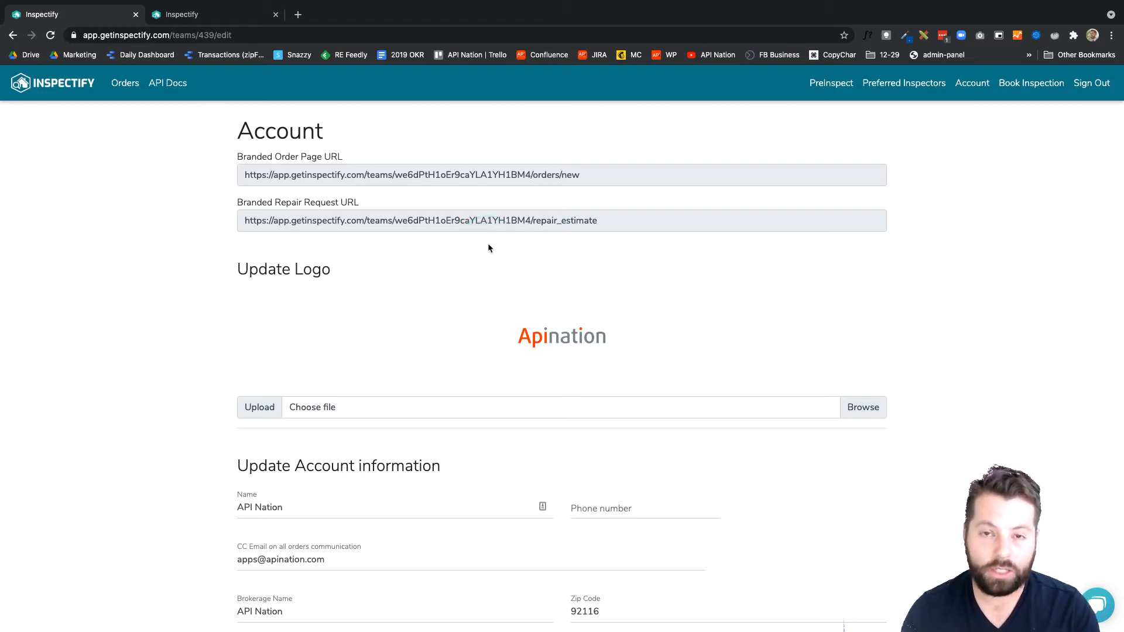
scroll(489, 248, down, 6)
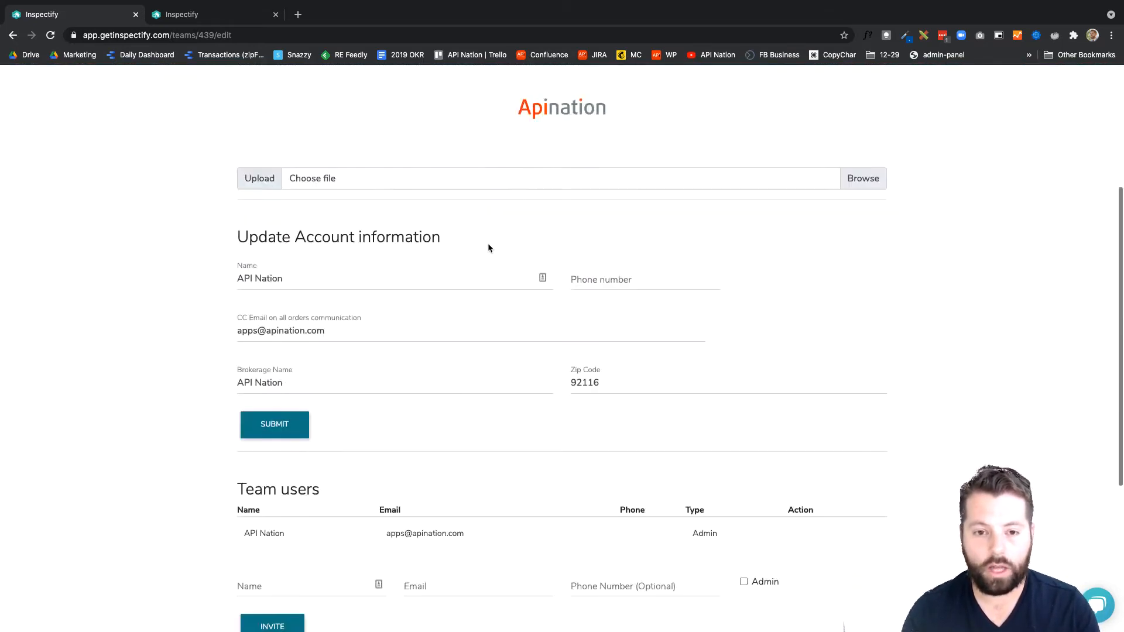
scroll(488, 249, down, 3)
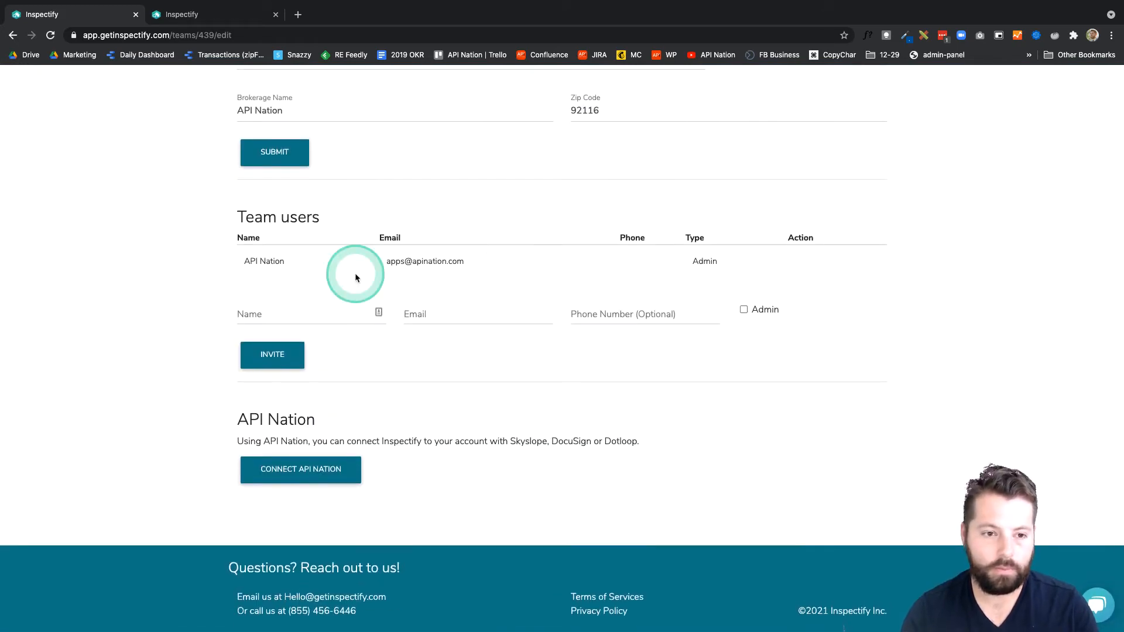
click(281, 477)
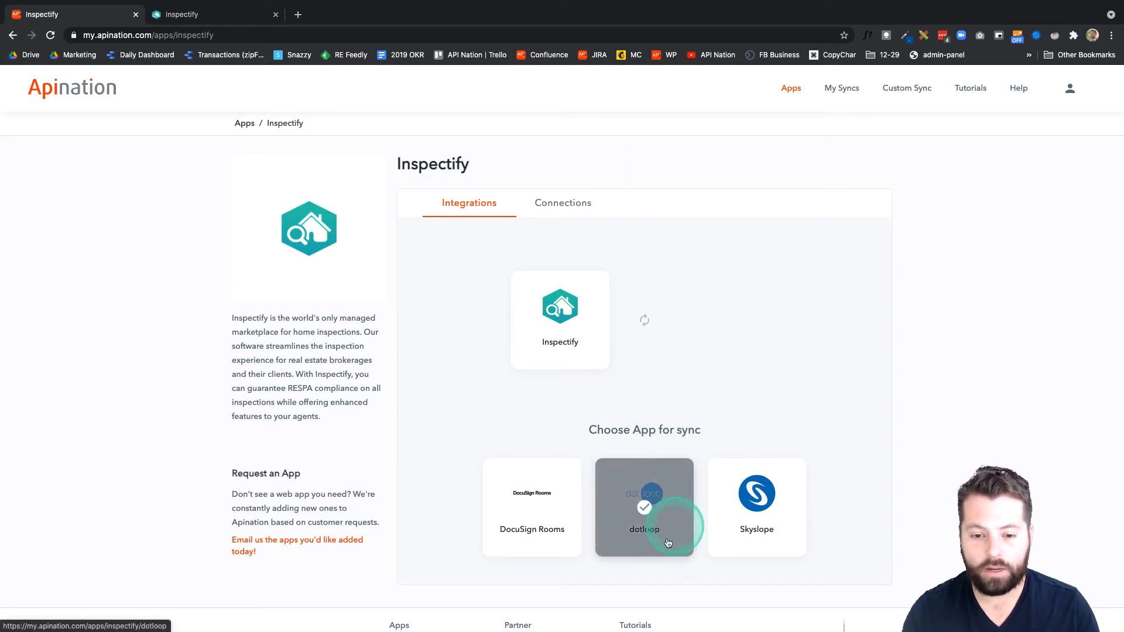
- Activate the dotloop loops to Inspectify Transactions sync and approve Apination's access to the dotloop account
click(635, 516)
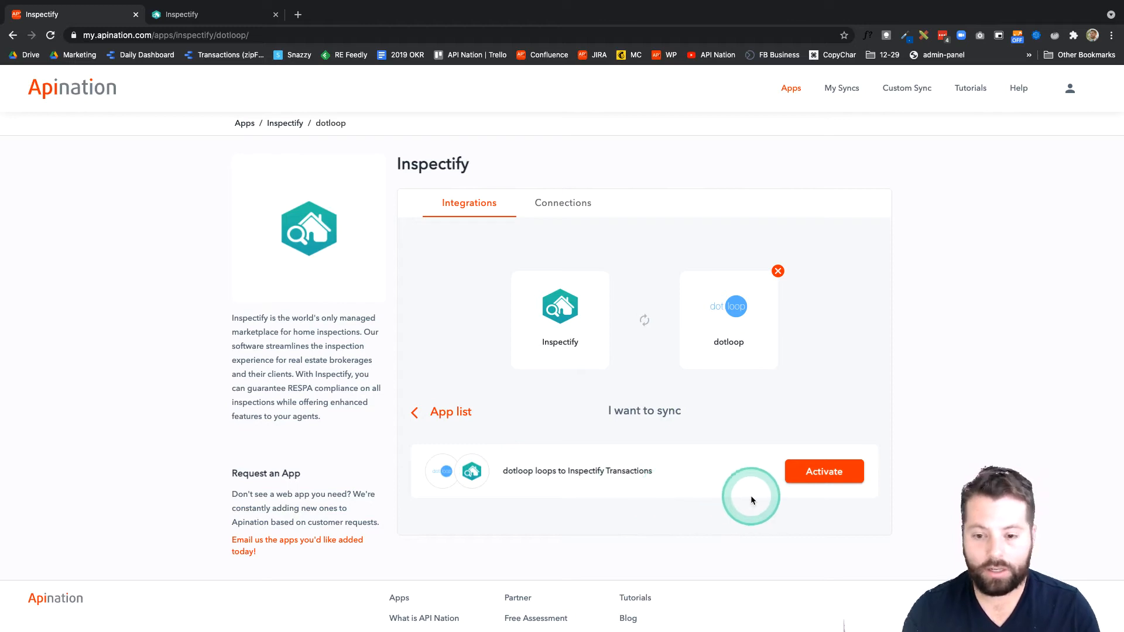
click(814, 475)
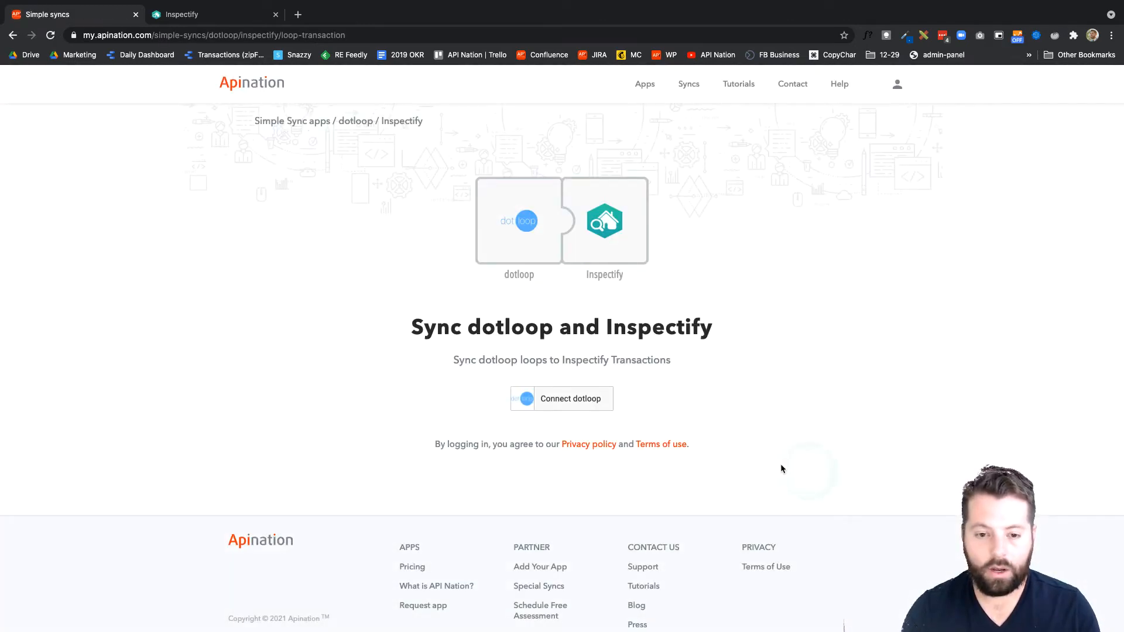
click(574, 403)
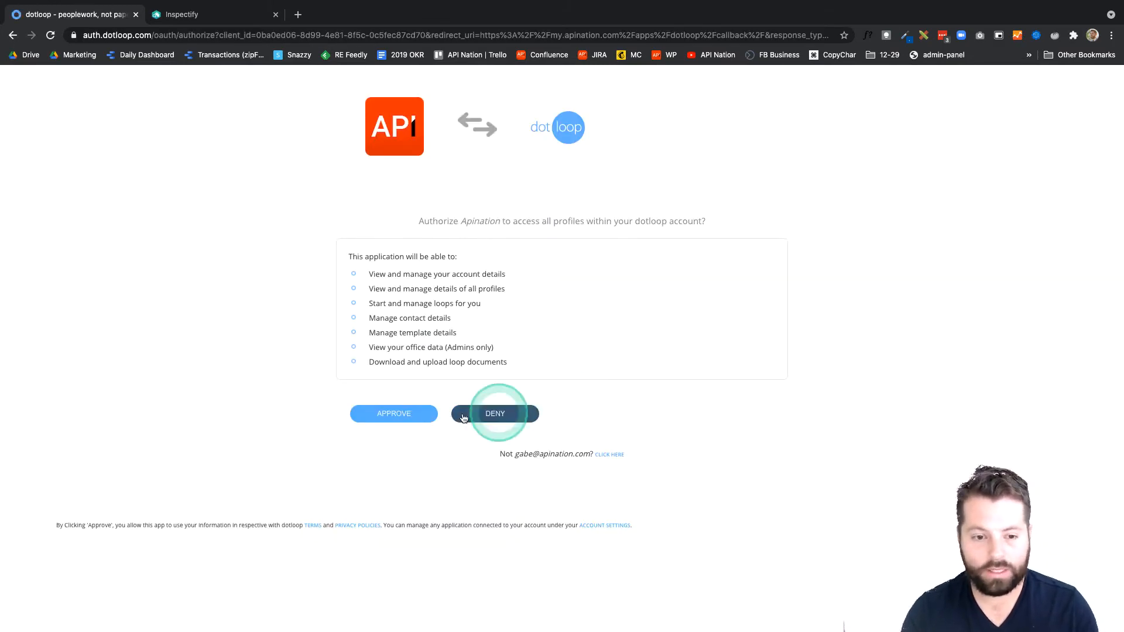
click(400, 413)
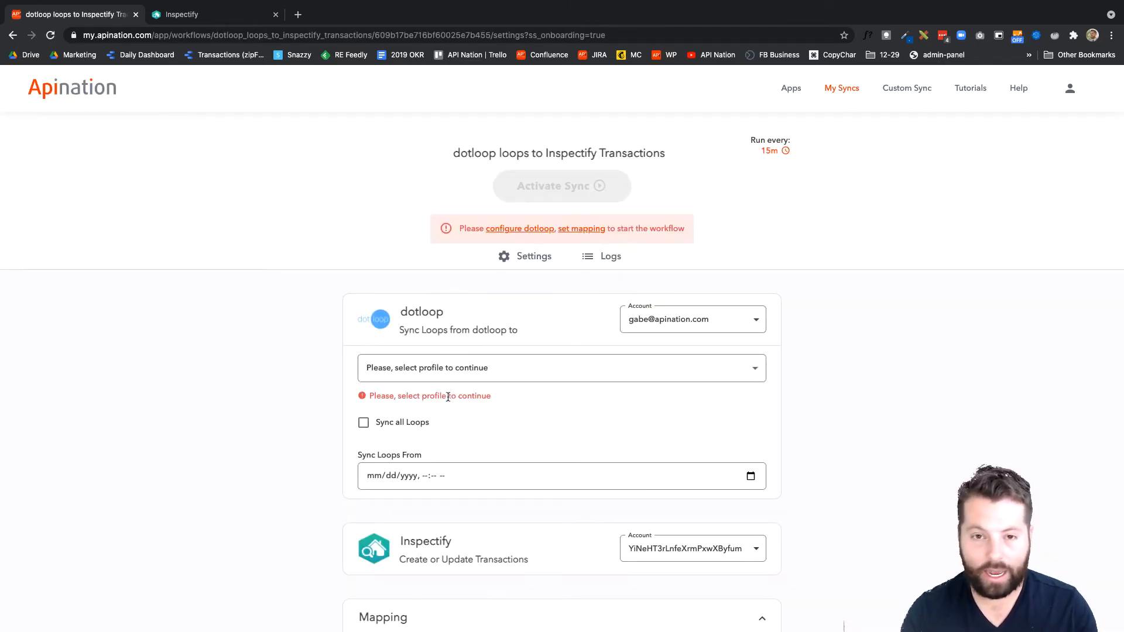
- Select All Profiles as the dotloop profile for the sync
scroll(448, 396, down, 2)
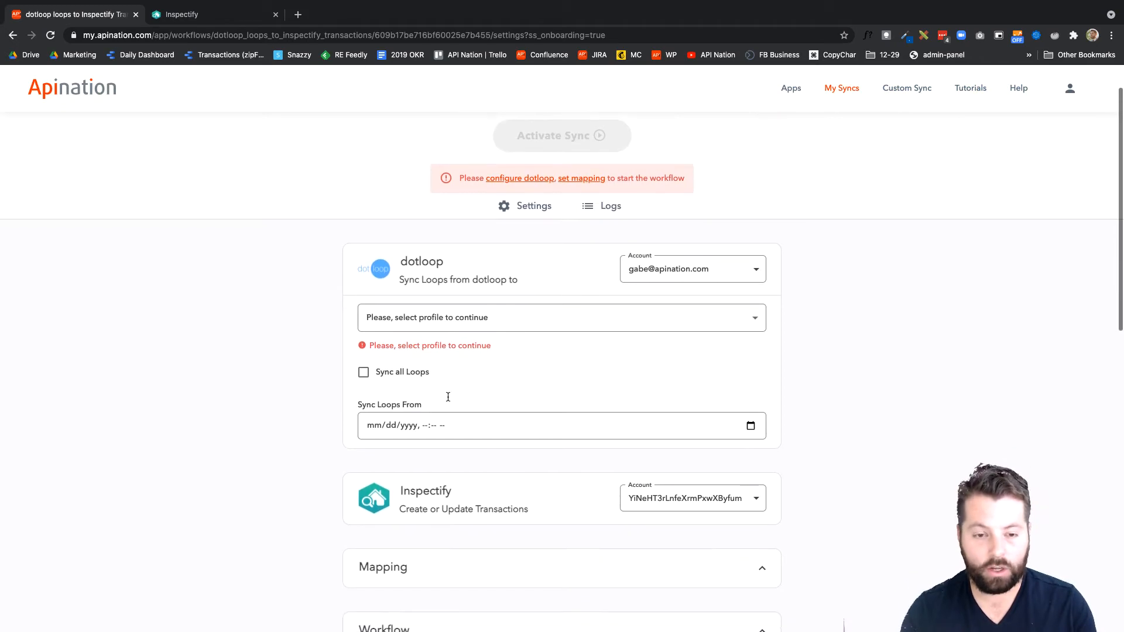
click(470, 325)
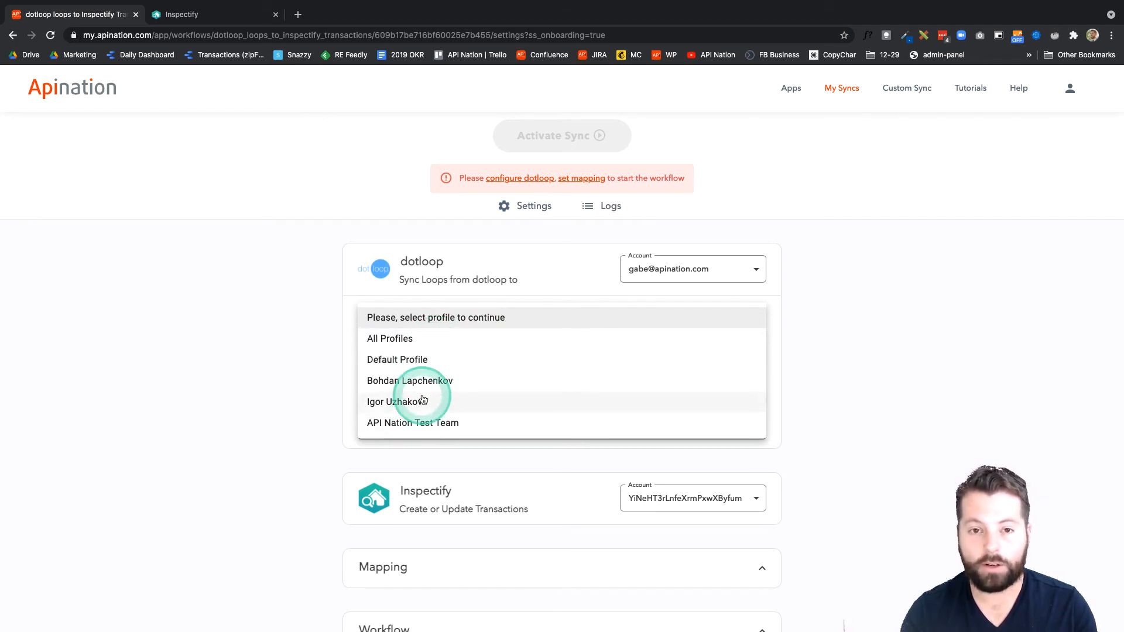
click(425, 345)
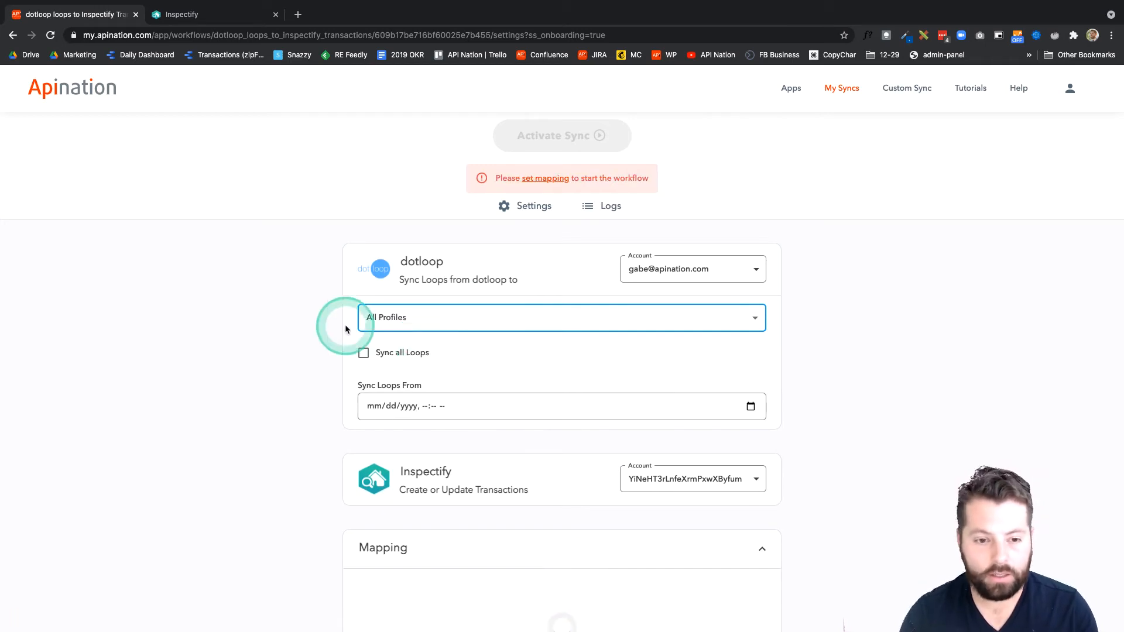
- Set the Sync Loops From date to 05/11/2021, 04:48 PM
scroll(335, 357, down, 2)
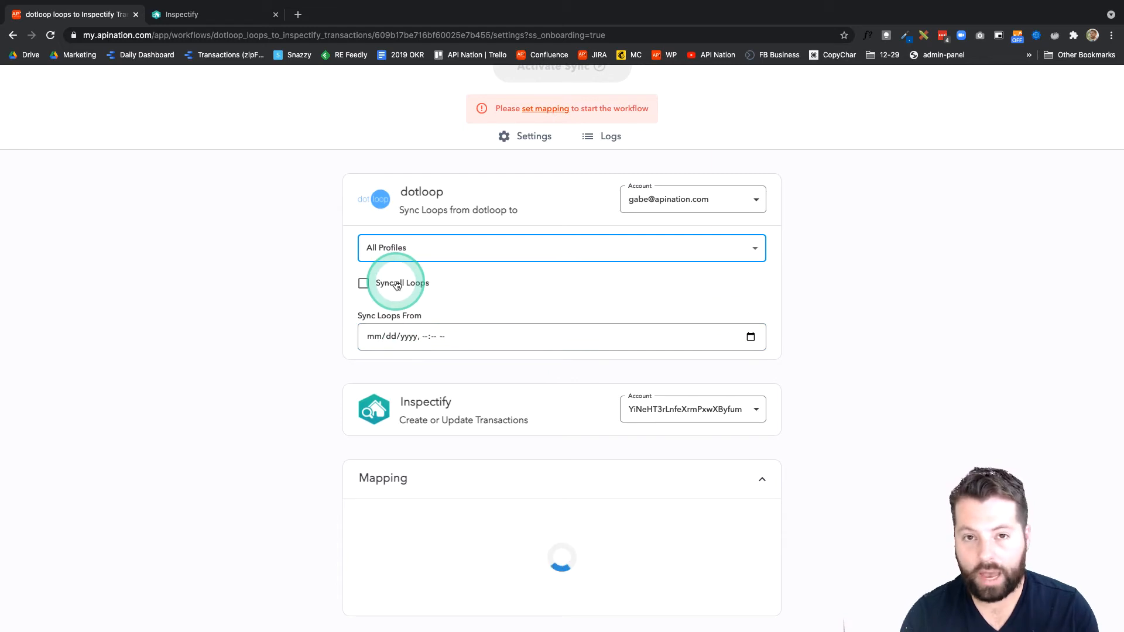
click(416, 343)
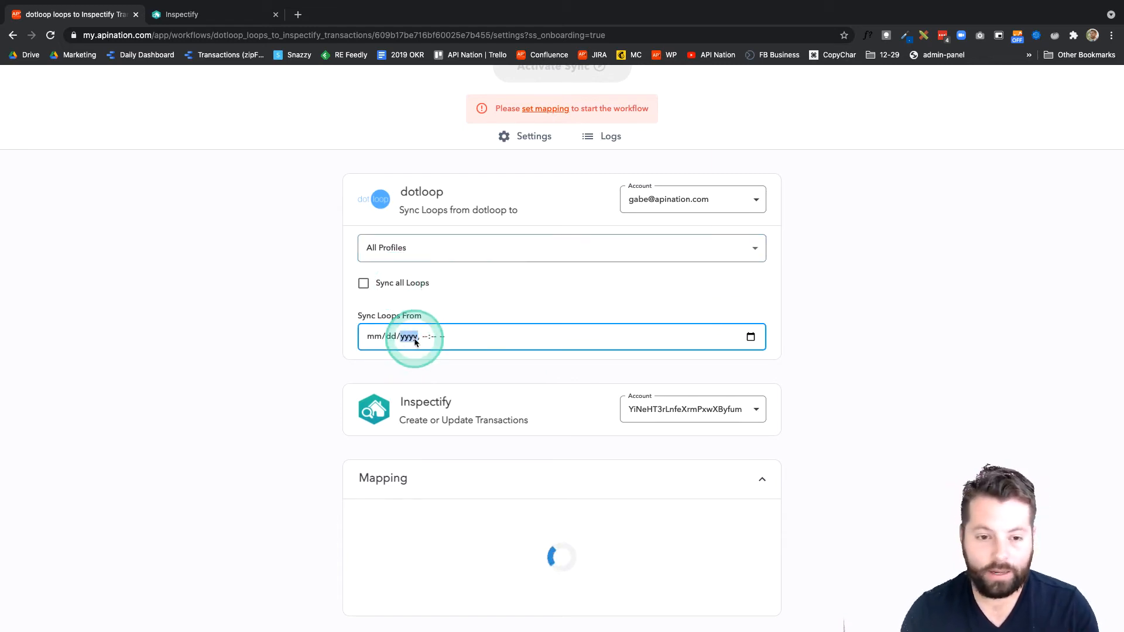
click(751, 337)
click(404, 435)
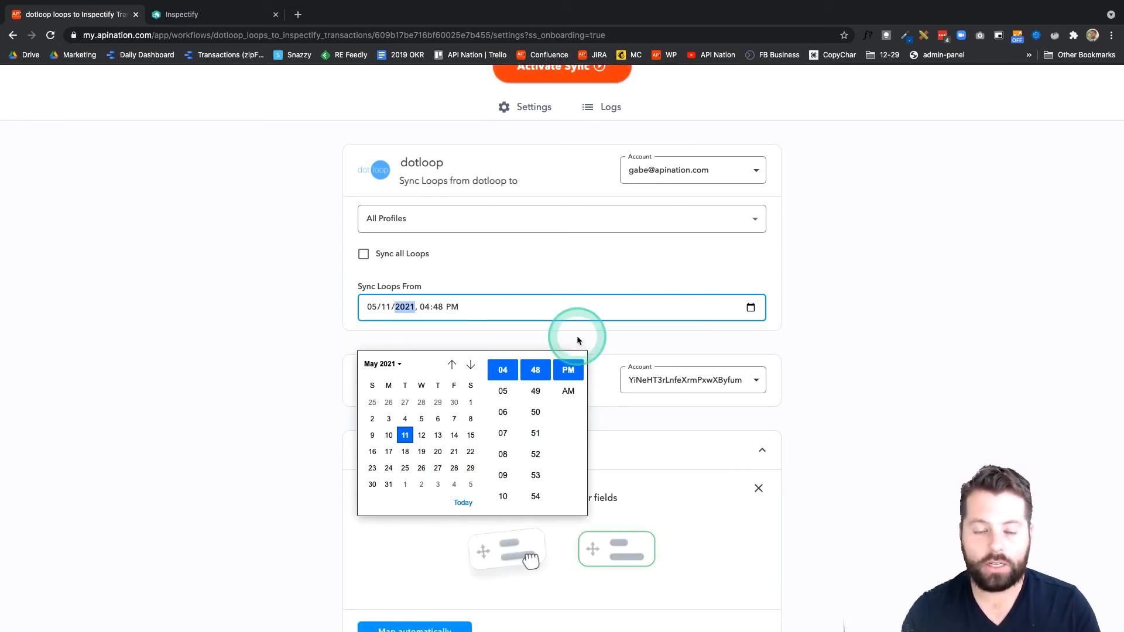
click(556, 278)
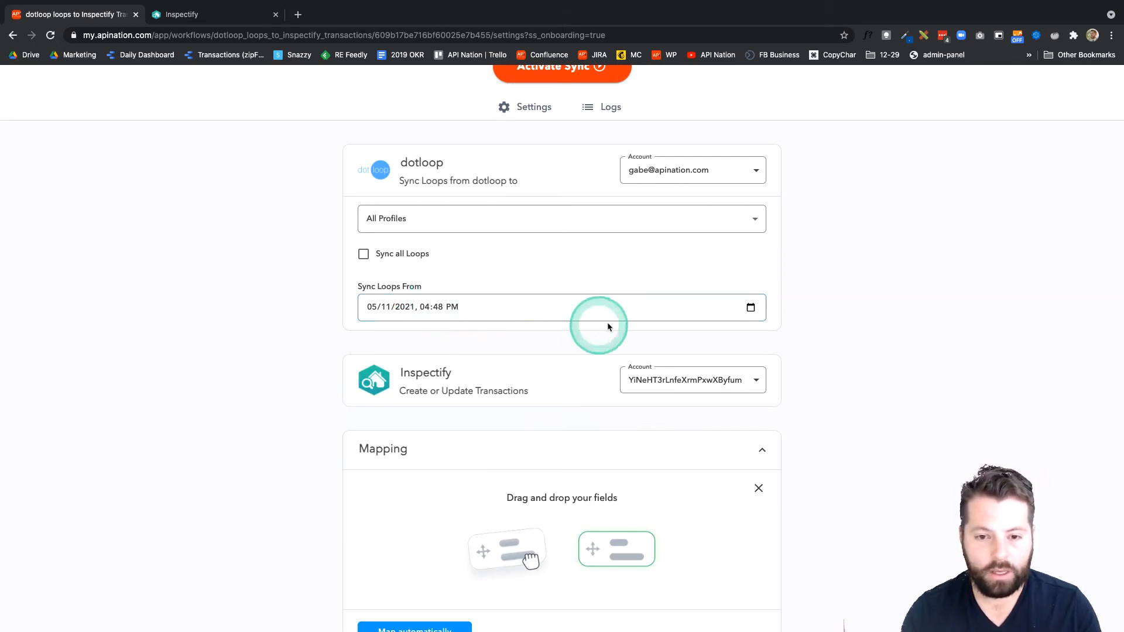
- Set the Sync Loops From date to 05/04/2021, 04:48 PM
click(751, 308)
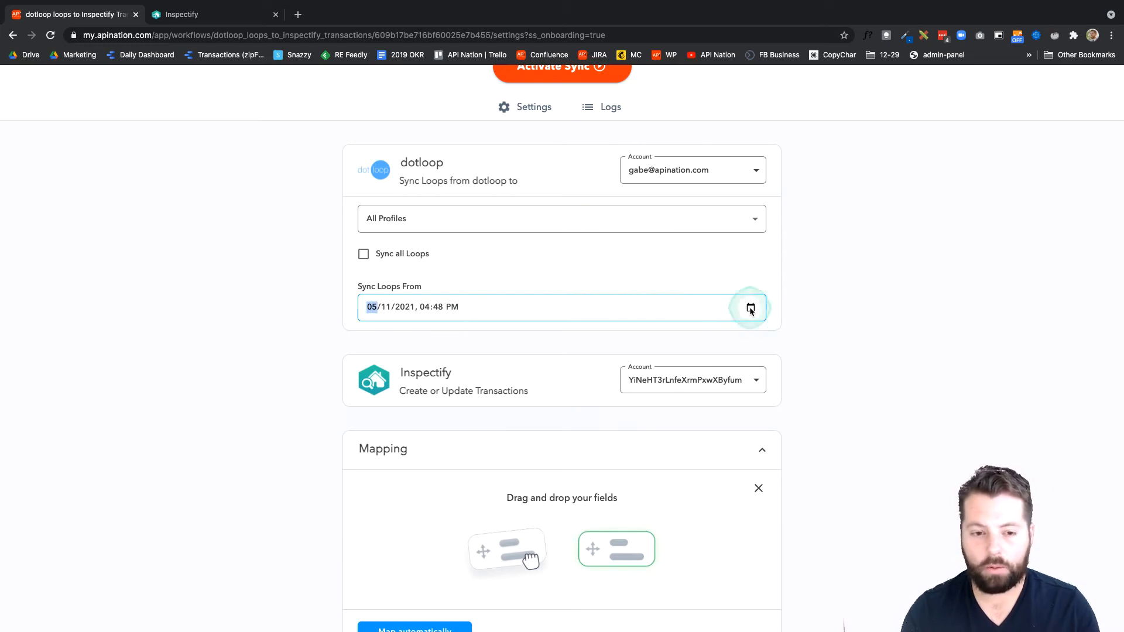
click(403, 390)
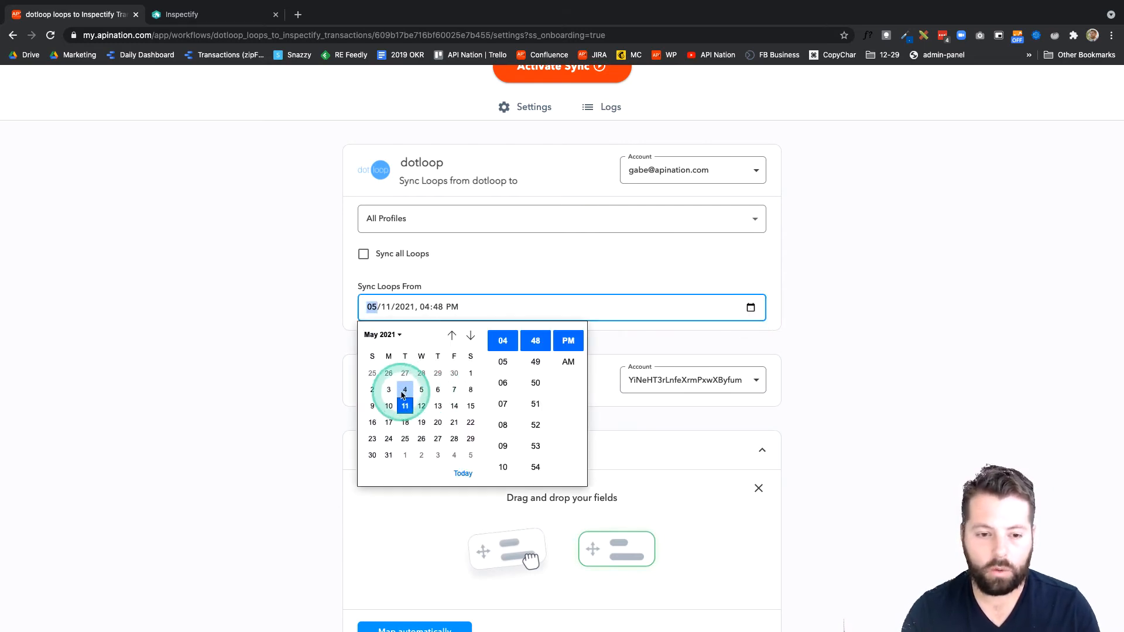
click(630, 352)
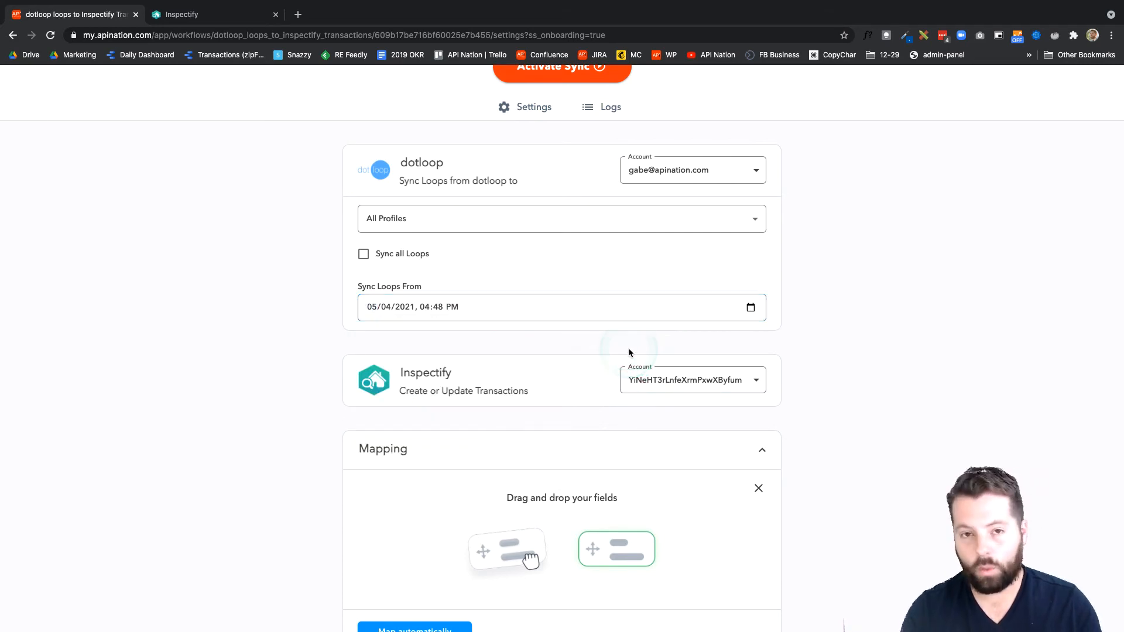
click(533, 337)
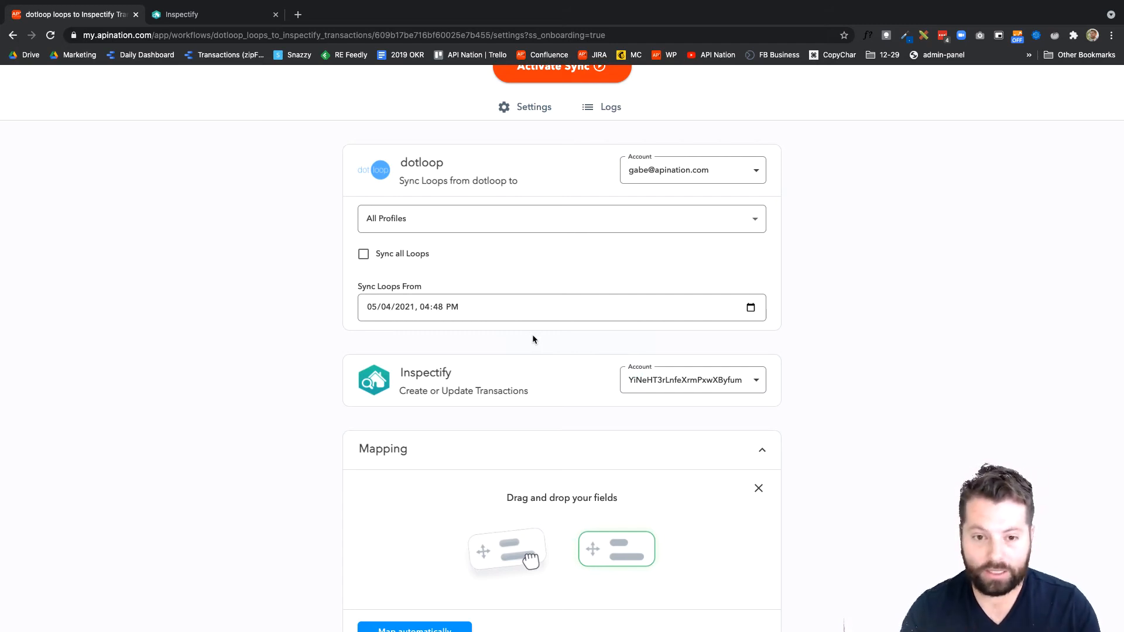
click(535, 335)
- Examine the Mapping section and the dotloop and Inspectify fields available for pairing
scroll(535, 334, down, 1)
click(434, 162)
scroll(504, 308, down, 1)
scroll(504, 311, down, 1)
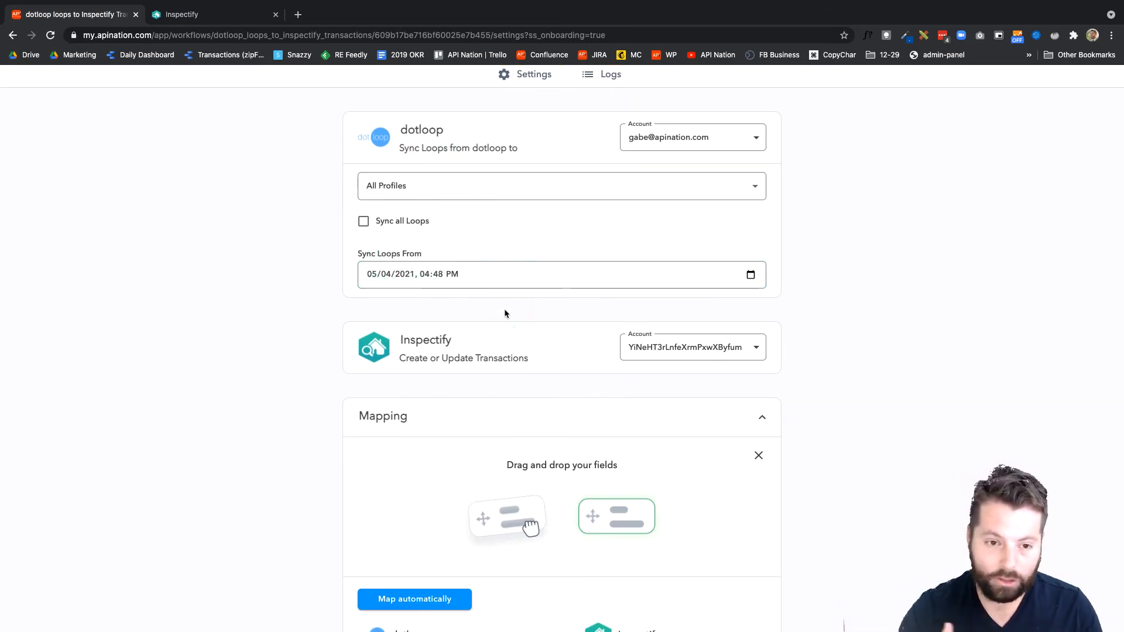
scroll(505, 312, down, 5)
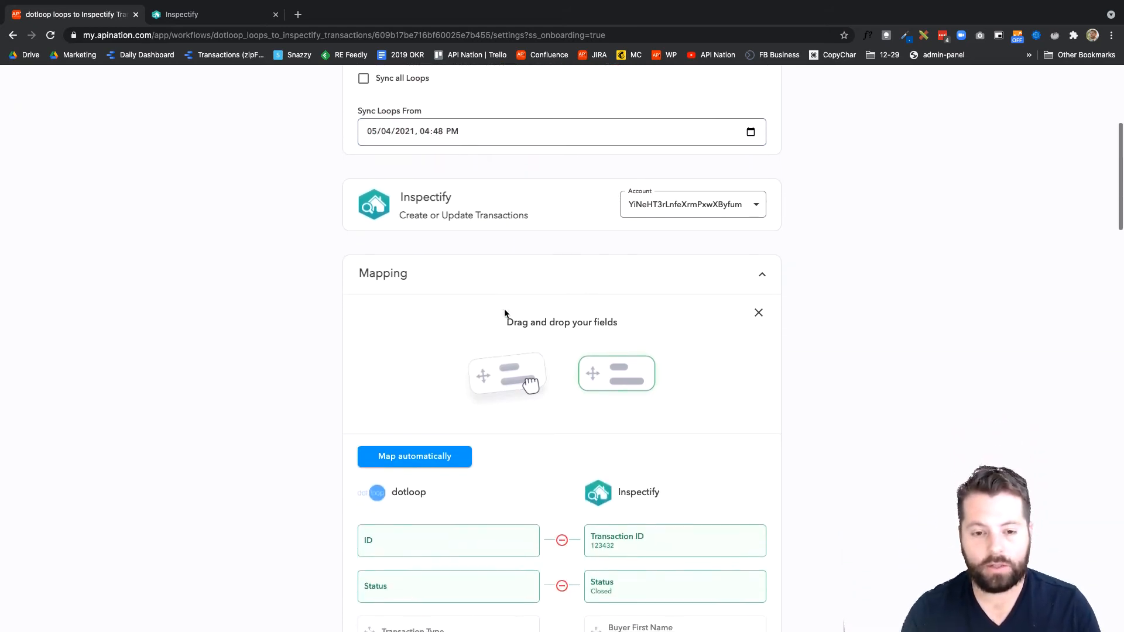
scroll(532, 293, up, 2)
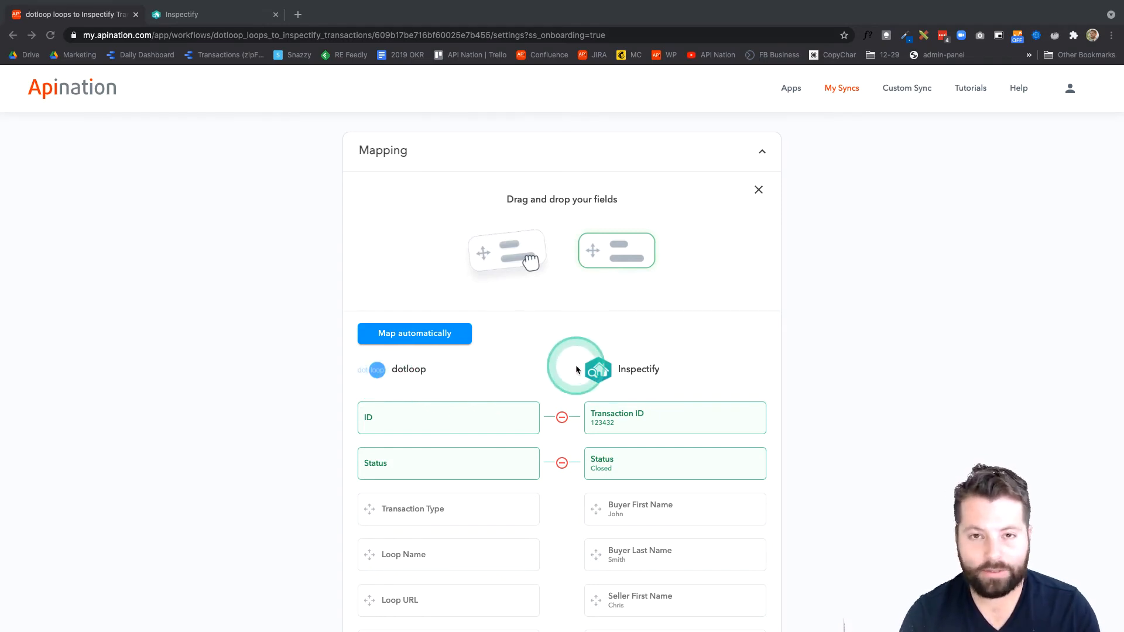
scroll(576, 369, down, 3)
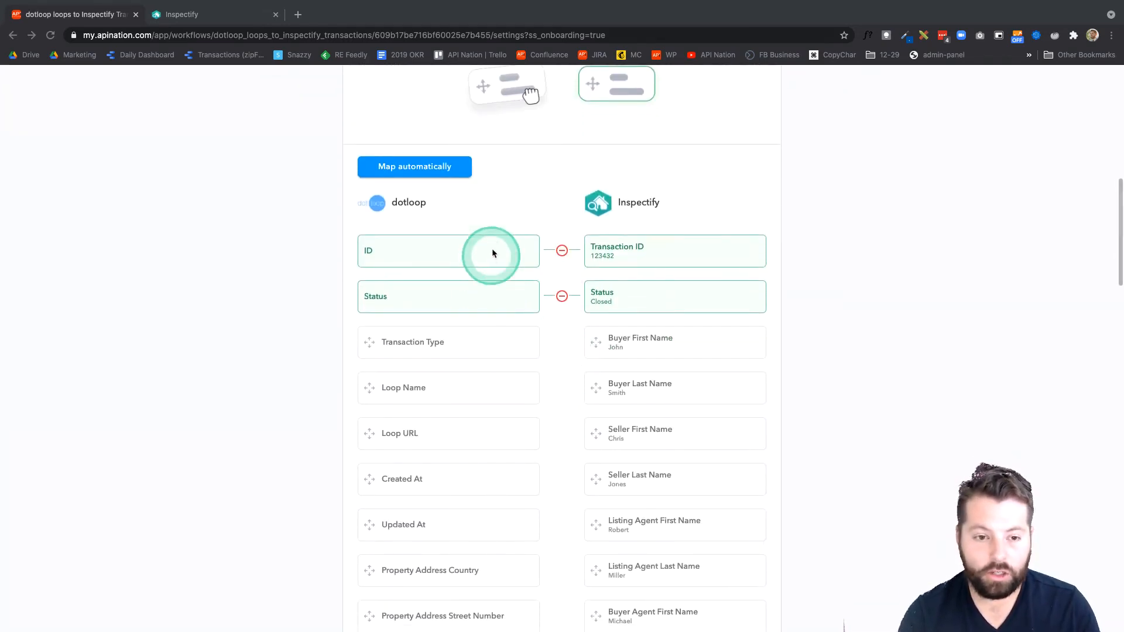
scroll(472, 386, down, 2)
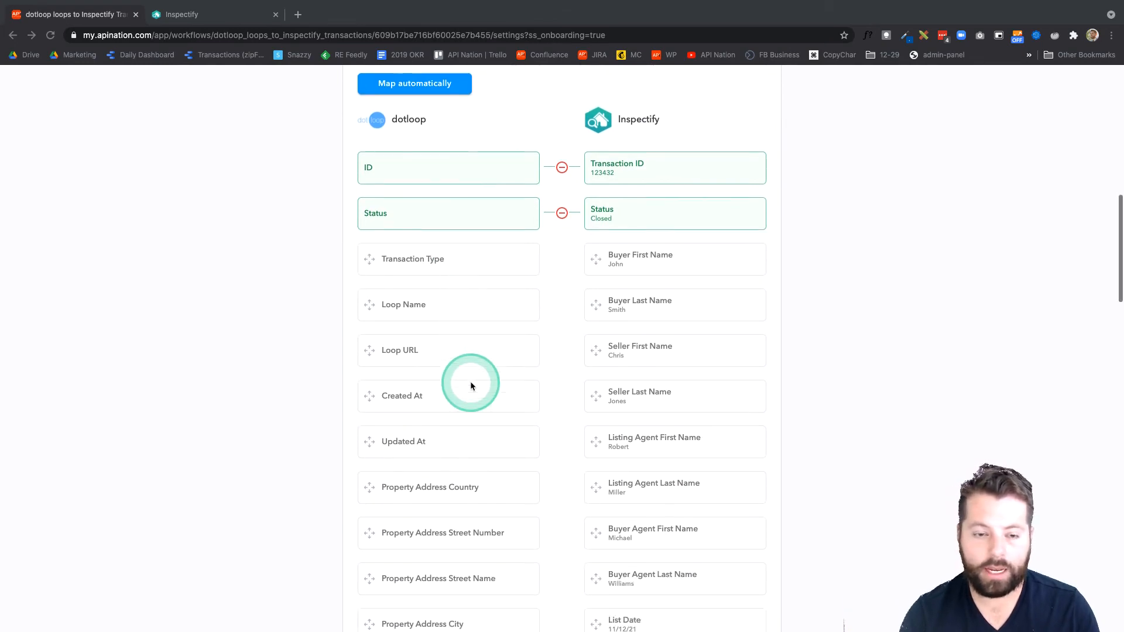
scroll(471, 386, down, 1)
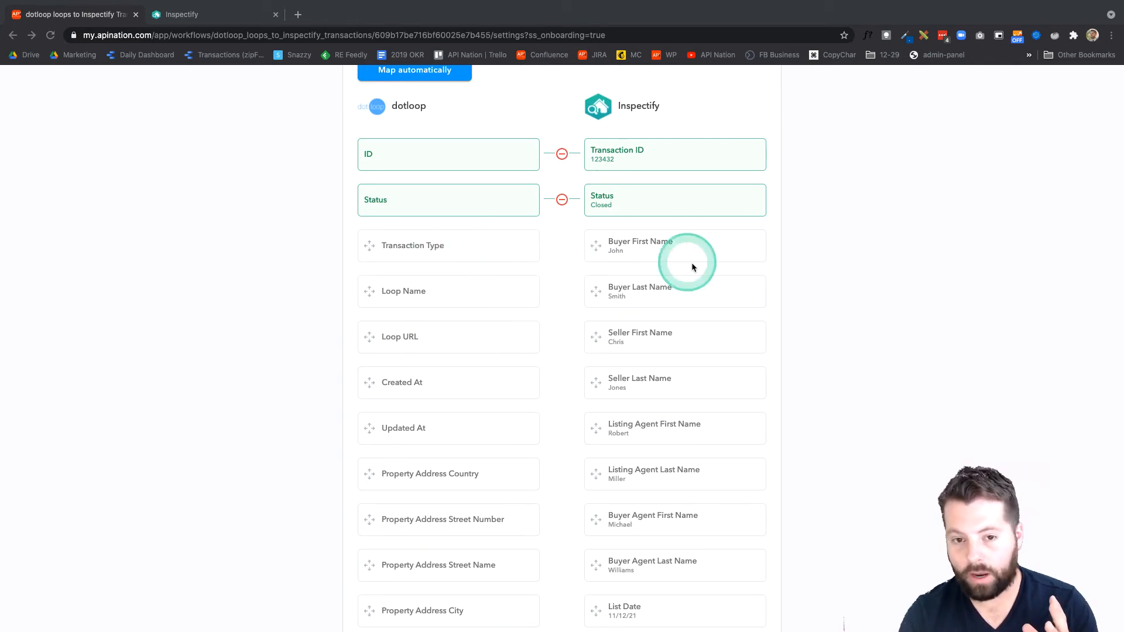
- Map dotloop's Property Address Country to Inspectify's Property Country and Property Address Street Name to Property Street
scroll(563, 333, down, 8)
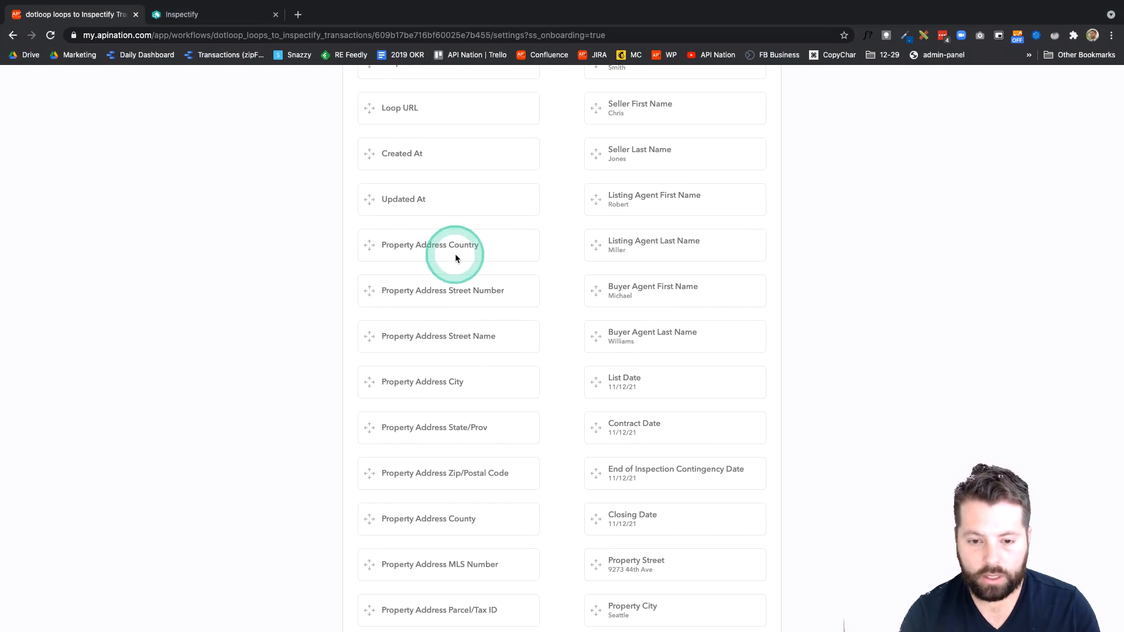
click(486, 246)
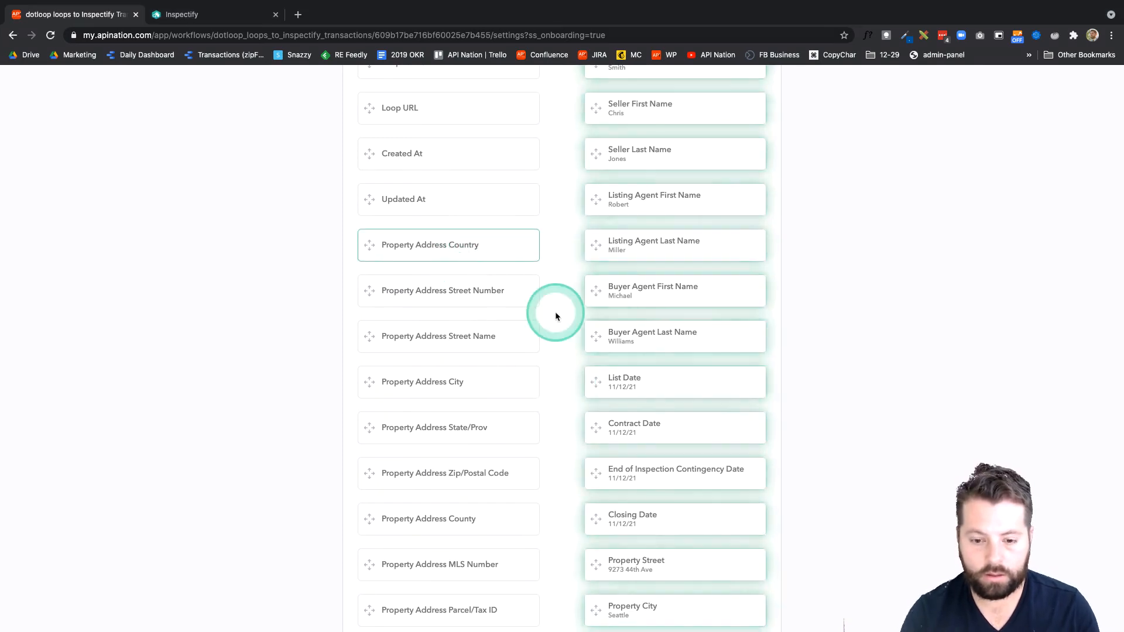
scroll(554, 313, down, 4)
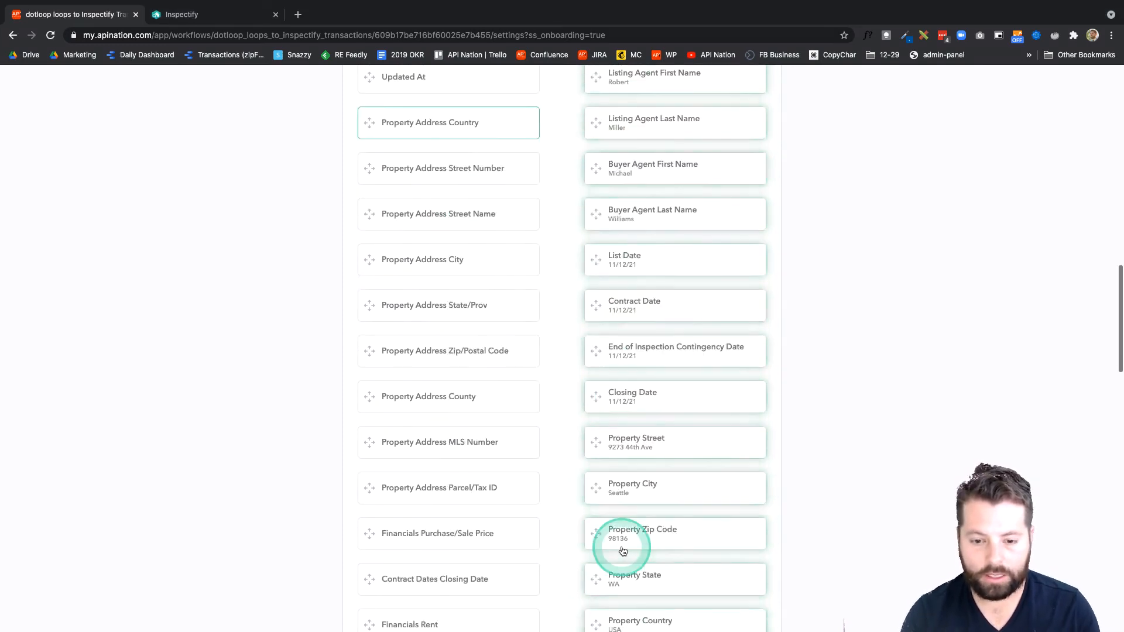
click(625, 617)
click(446, 218)
click(616, 485)
- Map dotloop's Property Address City, State/Prov and Zip/Postal Code to Inspectify's Property City, Property State and Property Zip Code
click(453, 261)
click(621, 533)
click(454, 306)
click(636, 624)
click(462, 352)
click(642, 624)
- Map dotloop's Property Address MLS Number to Inspectify's Property MLS ID and Contract Dates Closing Date to Closing Date
scroll(544, 498, down, 2)
click(497, 518)
click(642, 567)
scroll(558, 509, down, 4)
click(503, 318)
scroll(559, 386, down, 9)
click(619, 463)
- Map dotloop's Contract Dates Contract Agreement Date to Inspectify's Contract Date
scroll(564, 372, up, 4)
click(515, 618)
scroll(585, 452, up, 6)
click(624, 361)
- Map dotloop's Offer Dates Inspection Date to End of Inspection Contingency Date, and pair the matching dotloop date with Inspectify's List Date
scroll(557, 353, down, 4)
click(499, 440)
click(626, 166)
click(487, 487)
click(629, 214)
- Review the mapped field pairs, the unmapped dotloop and Inspectify fields, and the rest of the sync settings page
scroll(557, 468, up, 5)
scroll(557, 468, down, 8)
scroll(558, 466, up, 15)
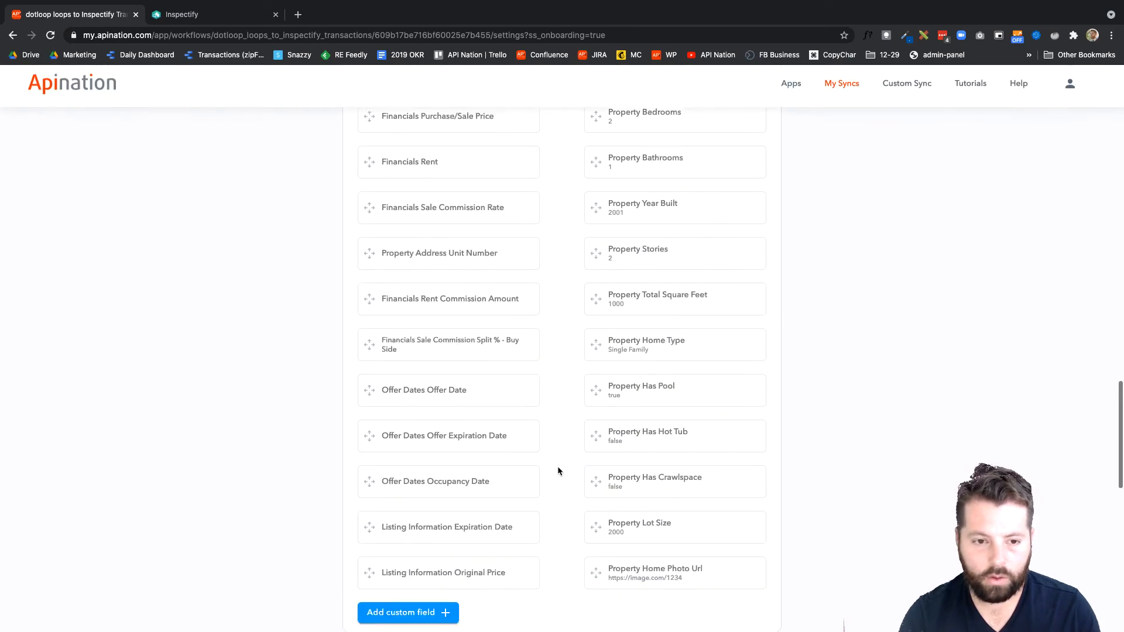
scroll(557, 471, up, 3)
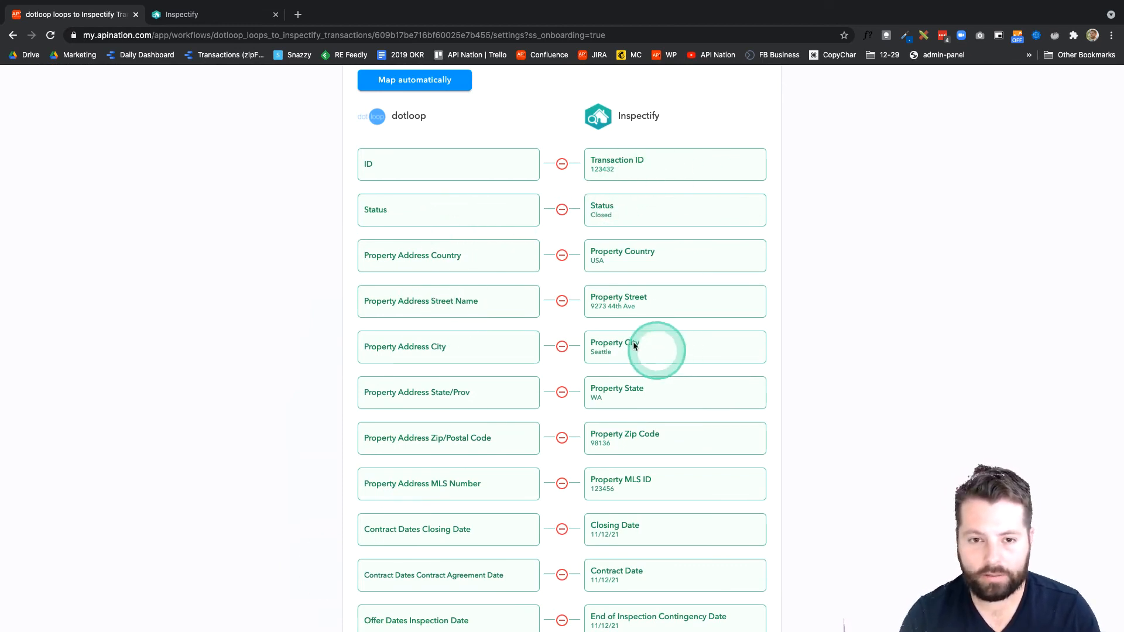
scroll(582, 334, down, 12)
scroll(589, 336, down, 15)
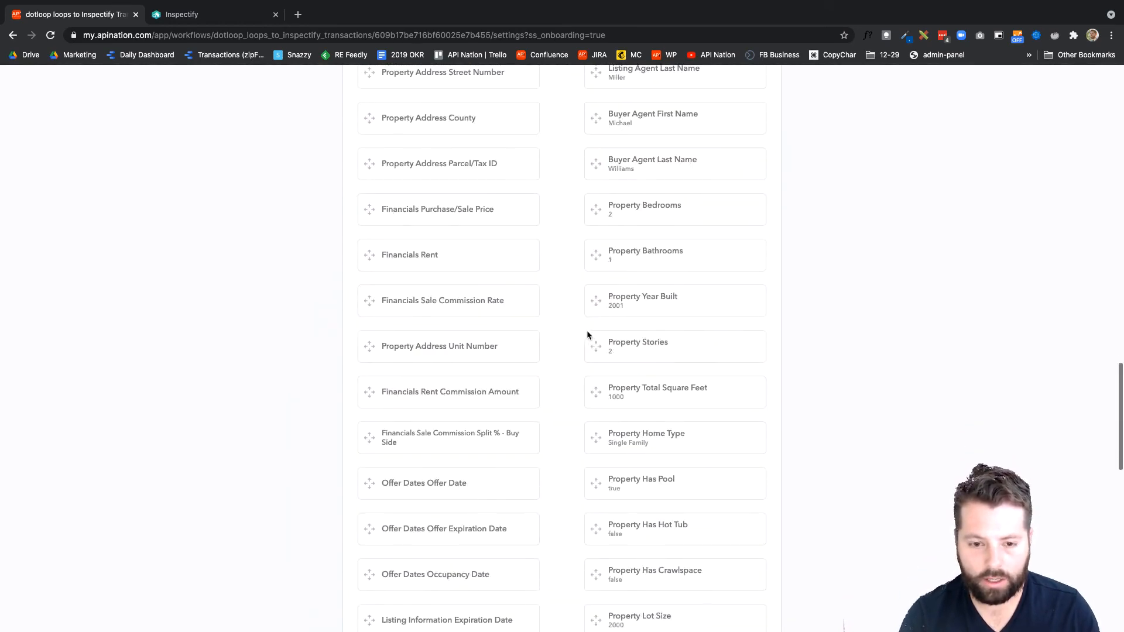
click(558, 507)
scroll(559, 510, down, 2)
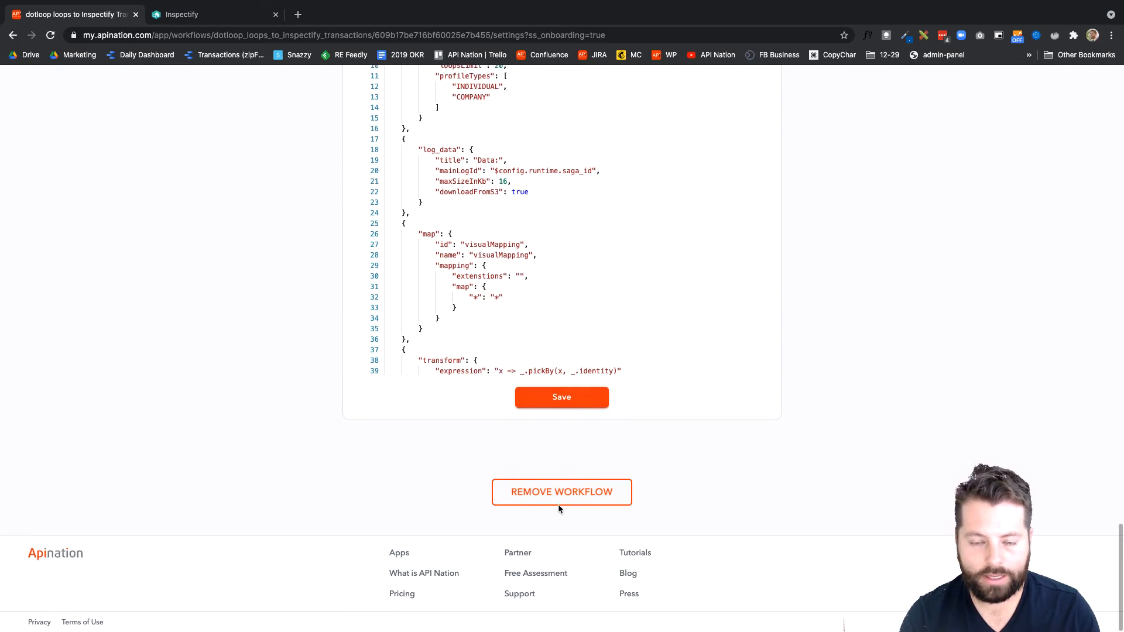
- Activate the configured dotloop loops to Inspectify Transactions sync
scroll(559, 507, up, 20)
scroll(559, 510, up, 5)
click(566, 185)
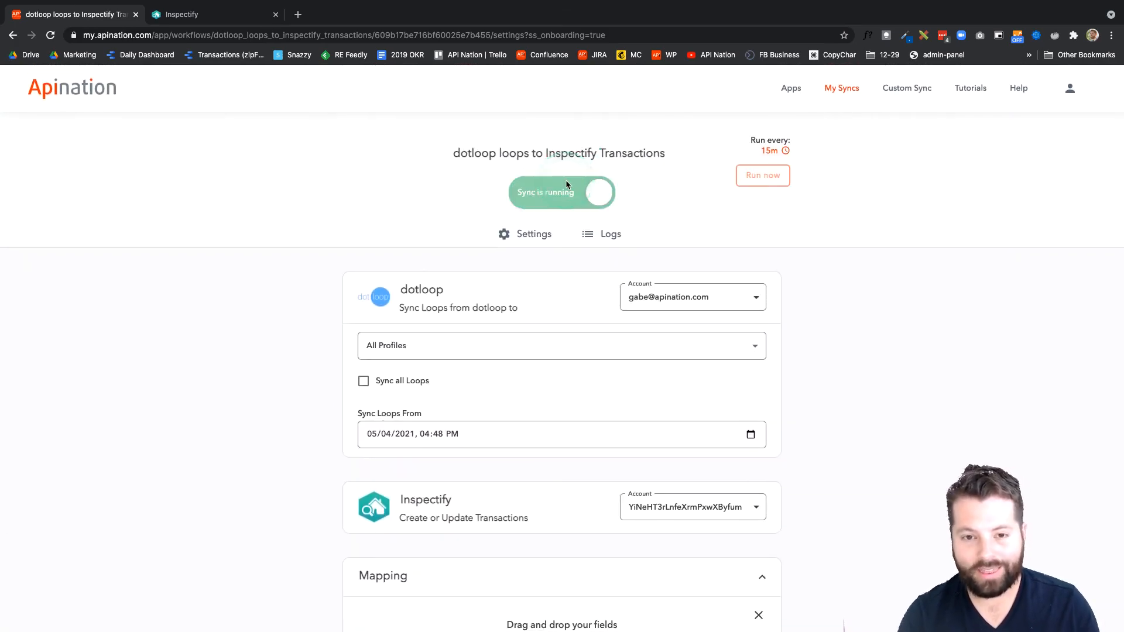